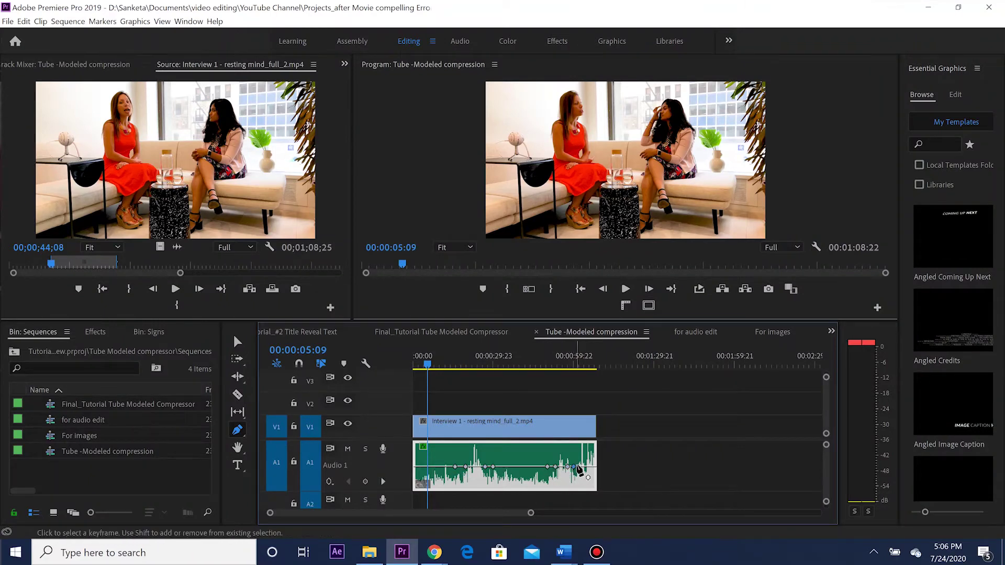
- With the Selection tool, raise the volume rubber band before the first keyframe to about 4.26 dB
key("v")
left_click_drag(437, 466, 437, 455)
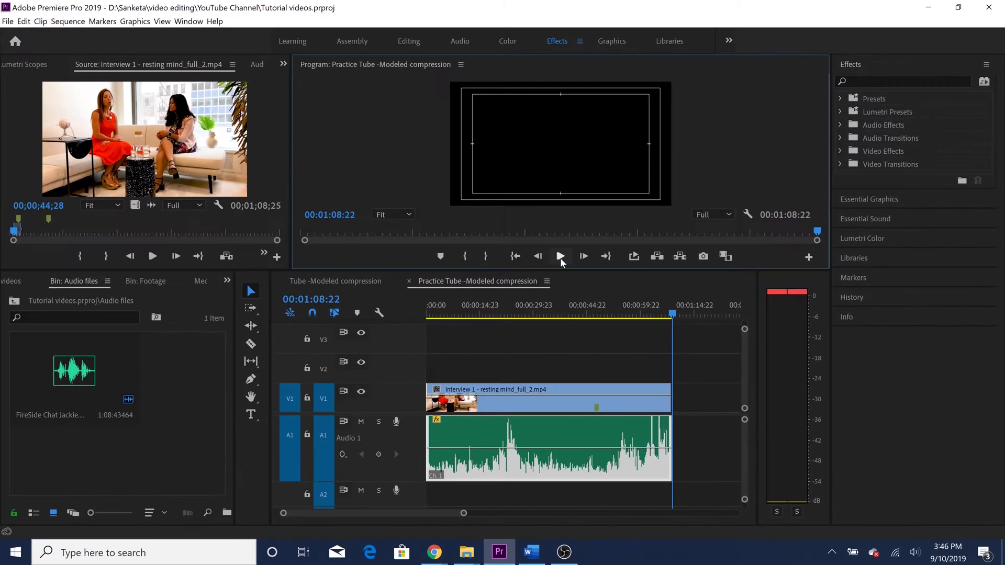
- Set the playhead to 00:00:07:21, search Effects for 'tube', and apply Tube-modeled Compressor to the A1 clip
left_click(454, 315)
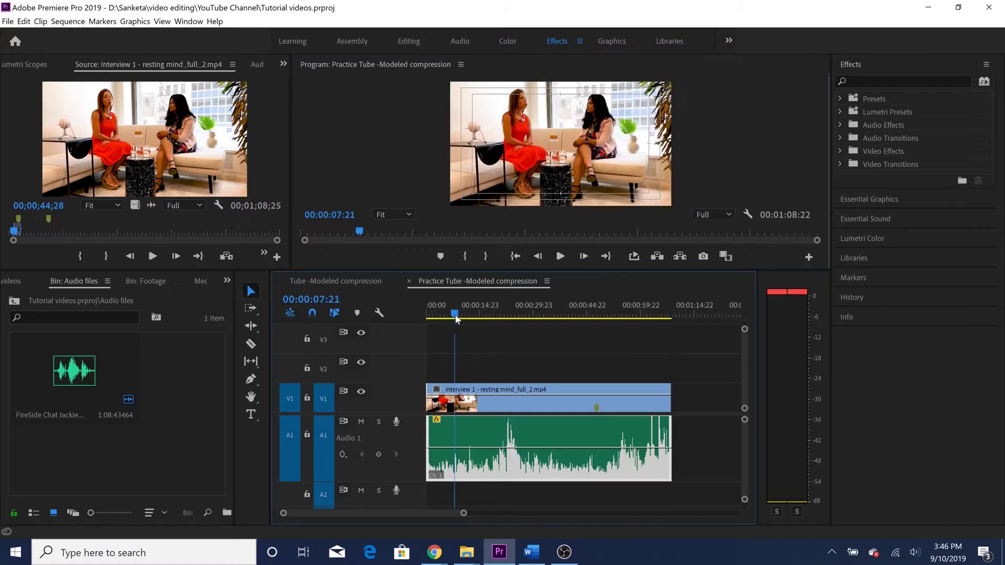
left_click(896, 79)
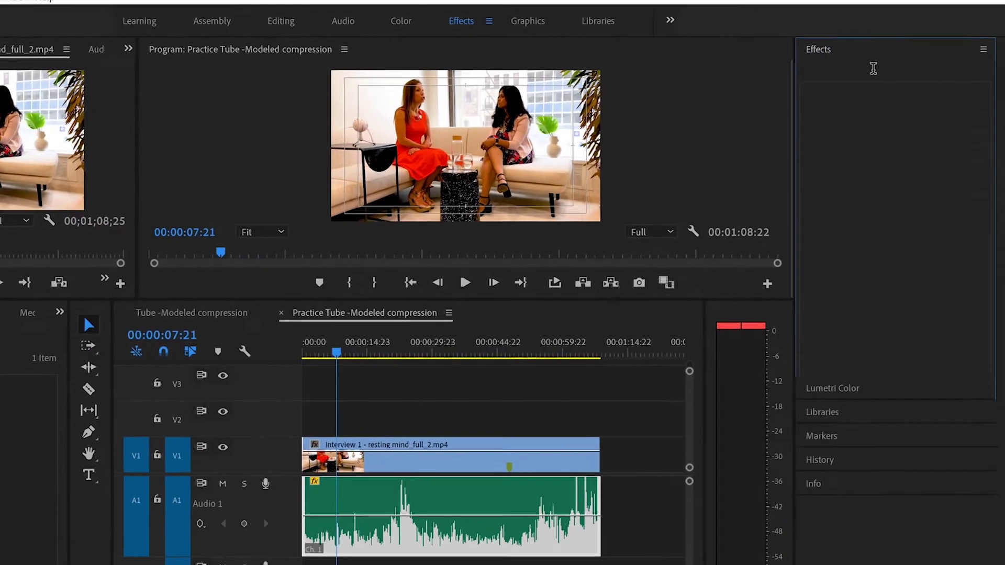
type("tue")
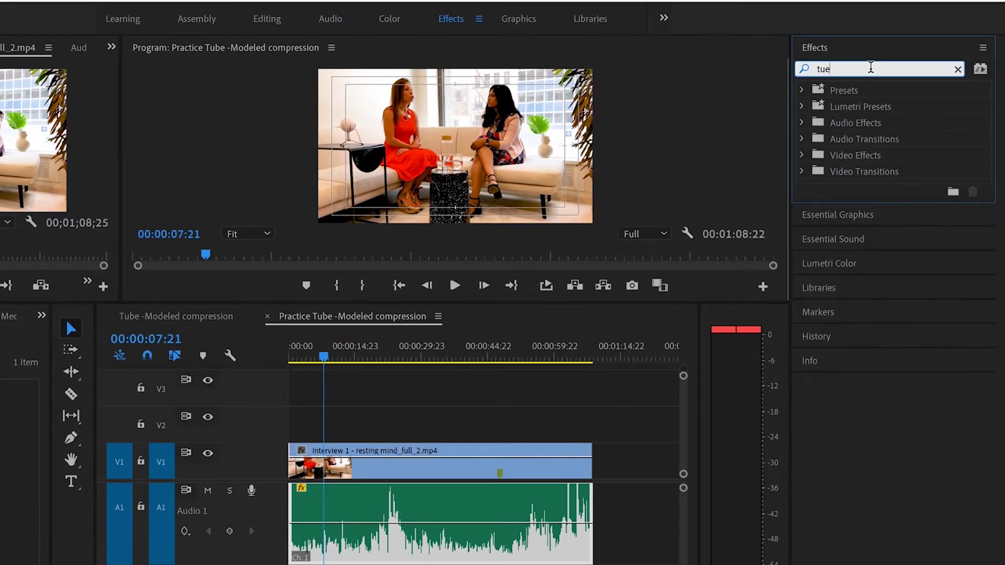
key("BackSpace")
type("be")
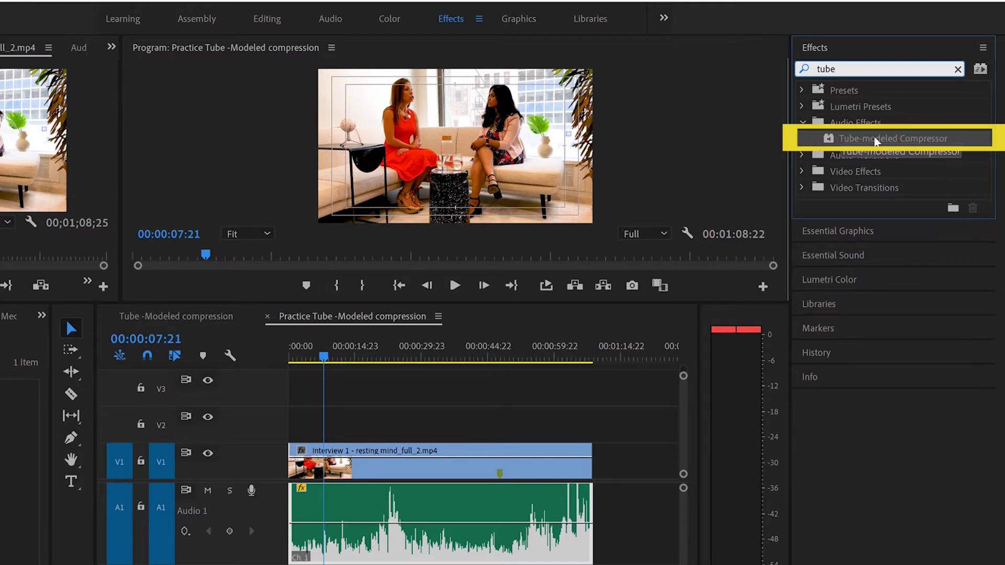
left_click_drag(875, 140, 849, 156)
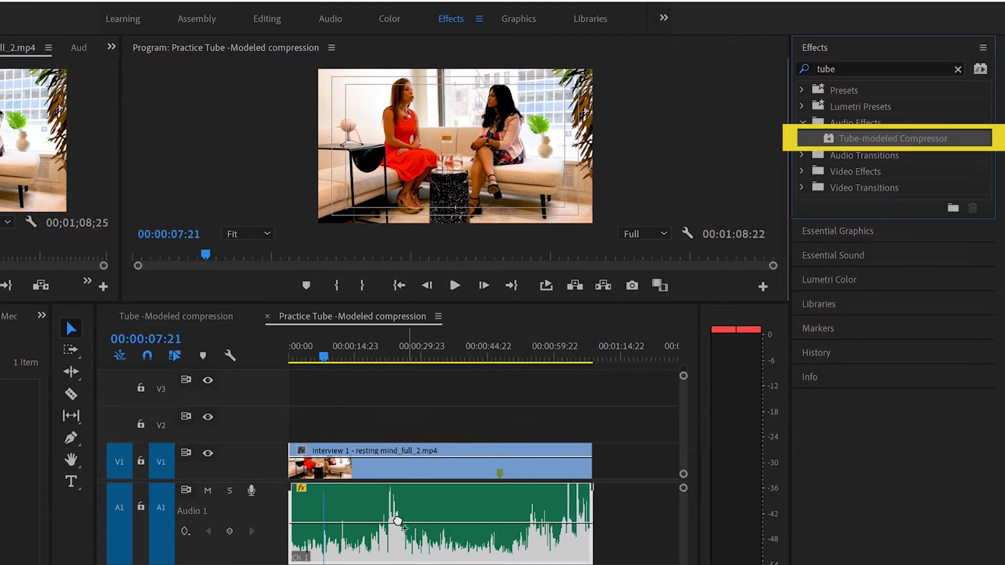
left_click_drag(398, 521, 398, 521)
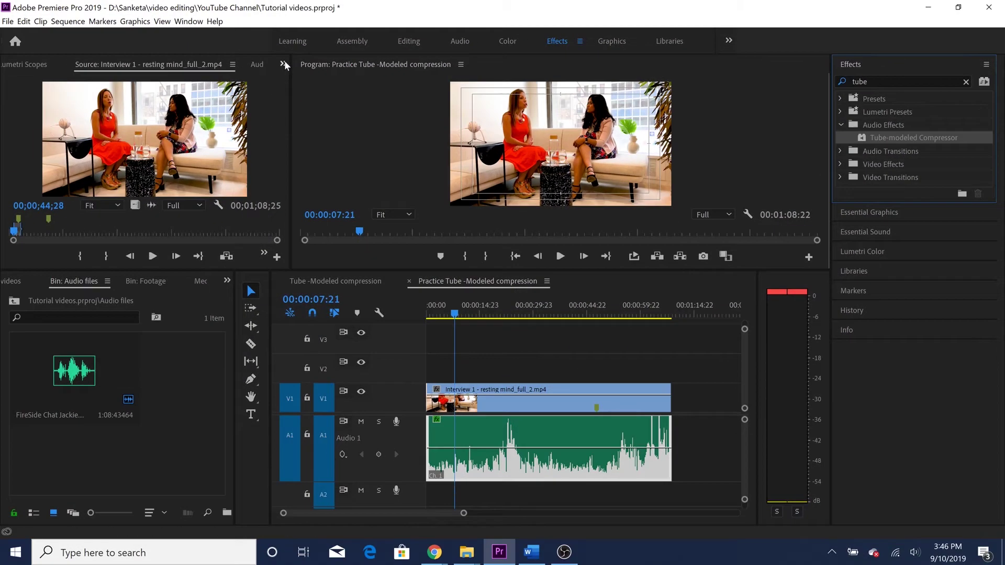
- Show Effect Controls for the A1 interview clip and open the compressor's Custom Setup editor
left_click(284, 63)
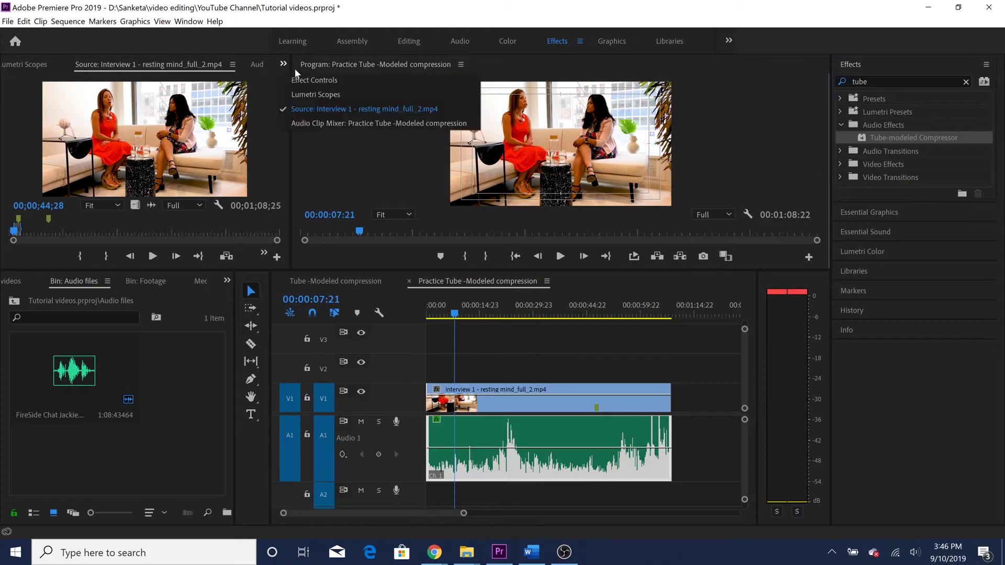
left_click(303, 78)
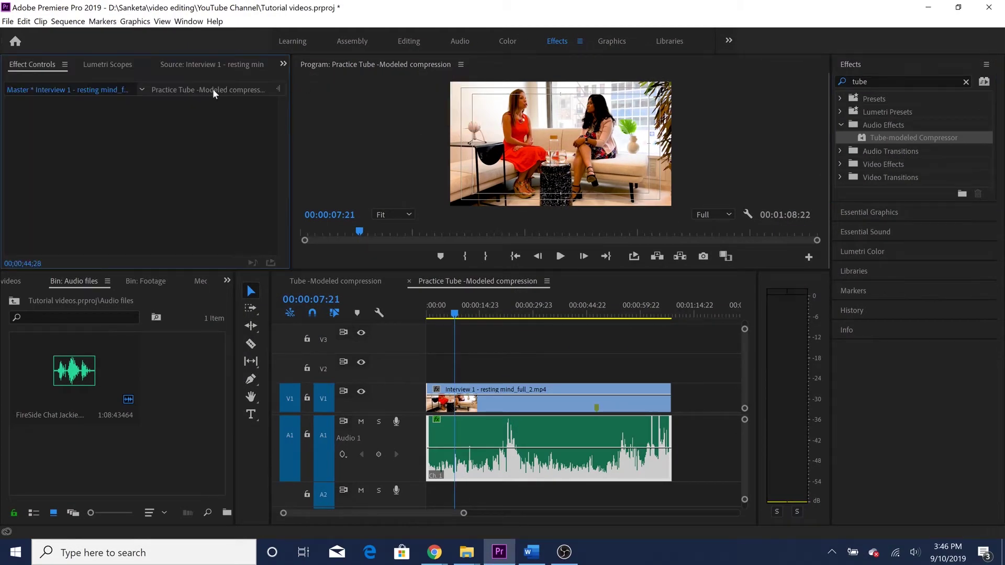
left_click(217, 89)
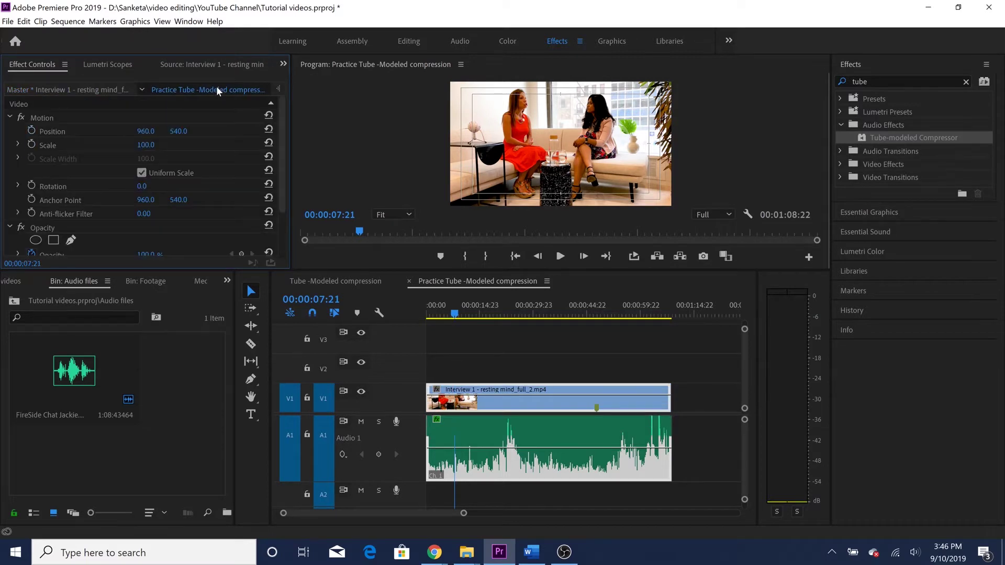
left_click(474, 437)
left_click(472, 433)
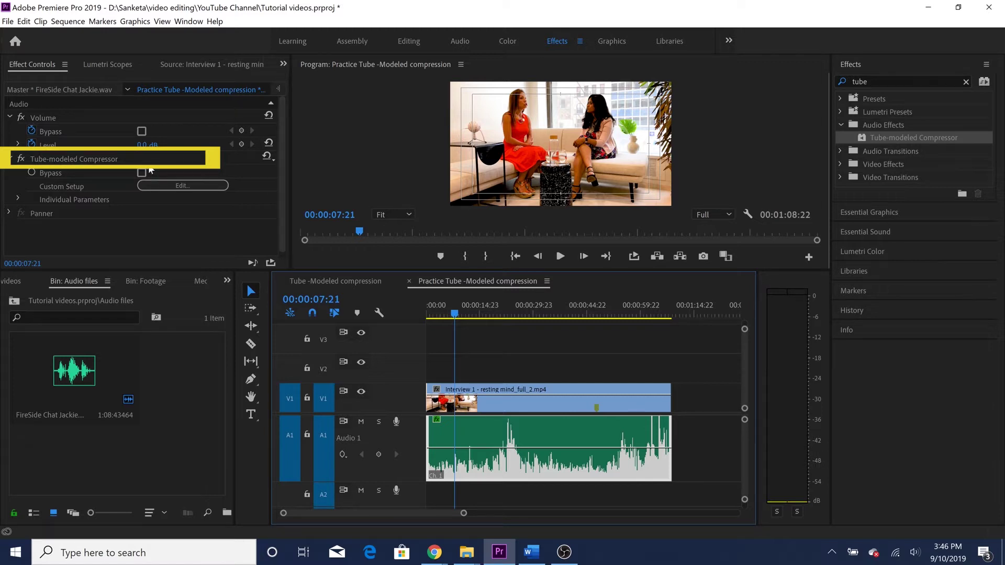
left_click(180, 187)
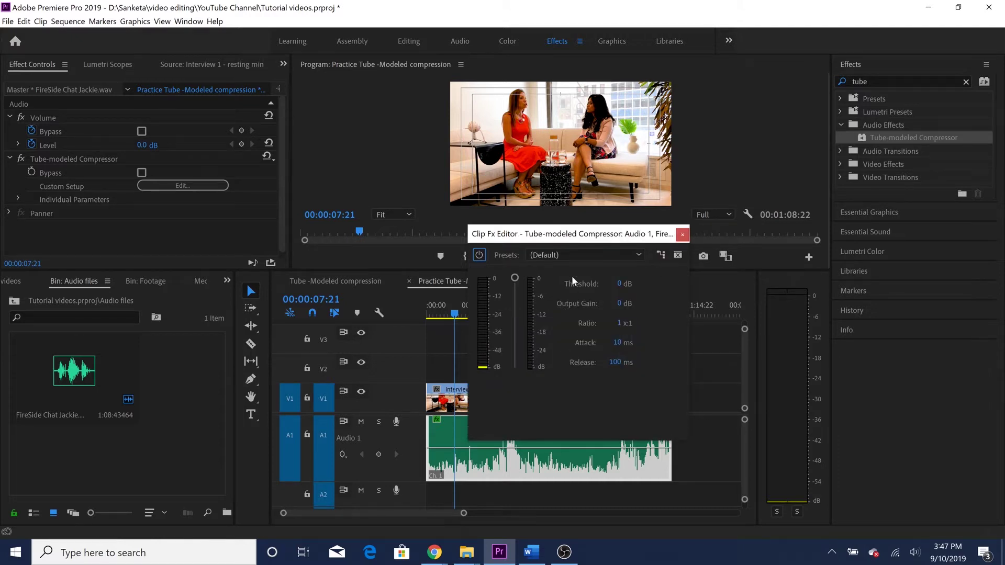
- Drag the Clip Fx Editor window up and left, clear of the program preview
left_click_drag(594, 238, 243, 162)
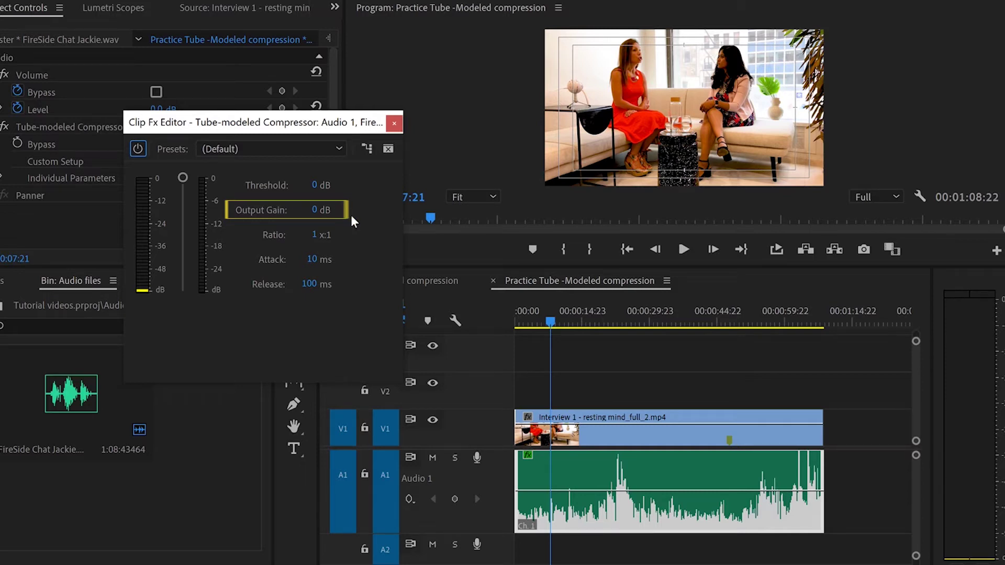
- Enter Ratio 4, Attack 1 ms and Release 250 ms in the Clip Fx Editor
left_click(314, 236)
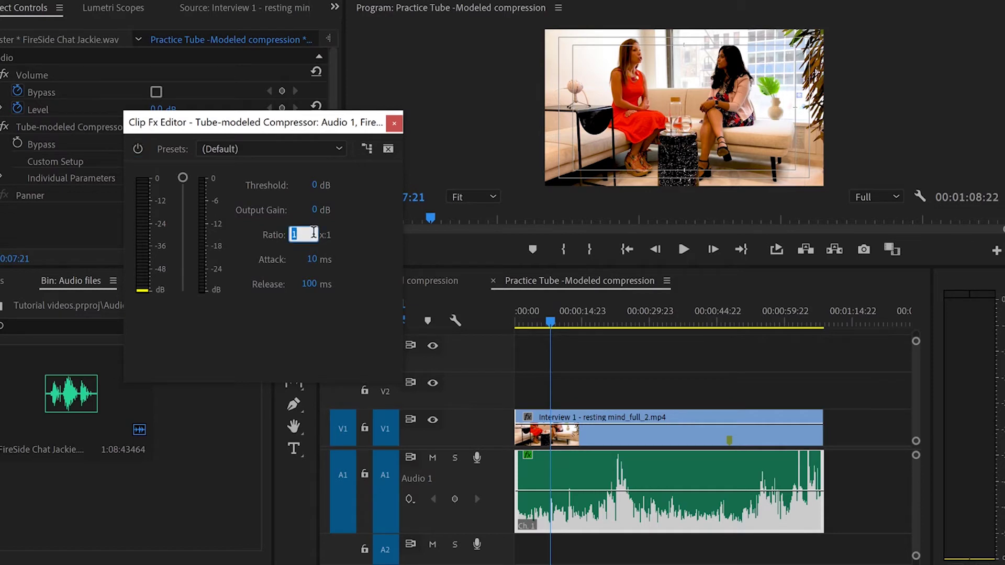
type("4")
key("Return")
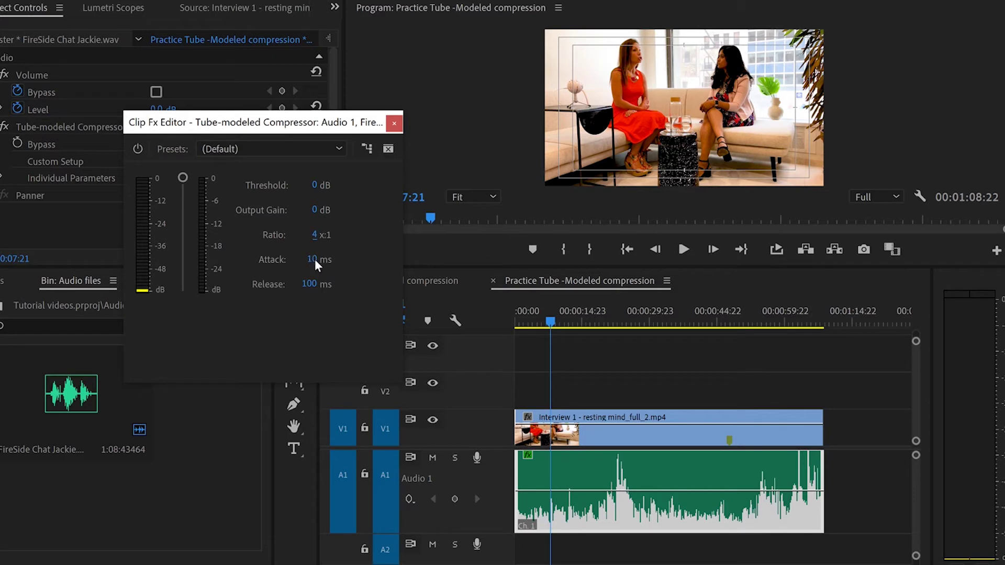
left_click(314, 260)
type("1")
key("Return")
left_click(312, 287)
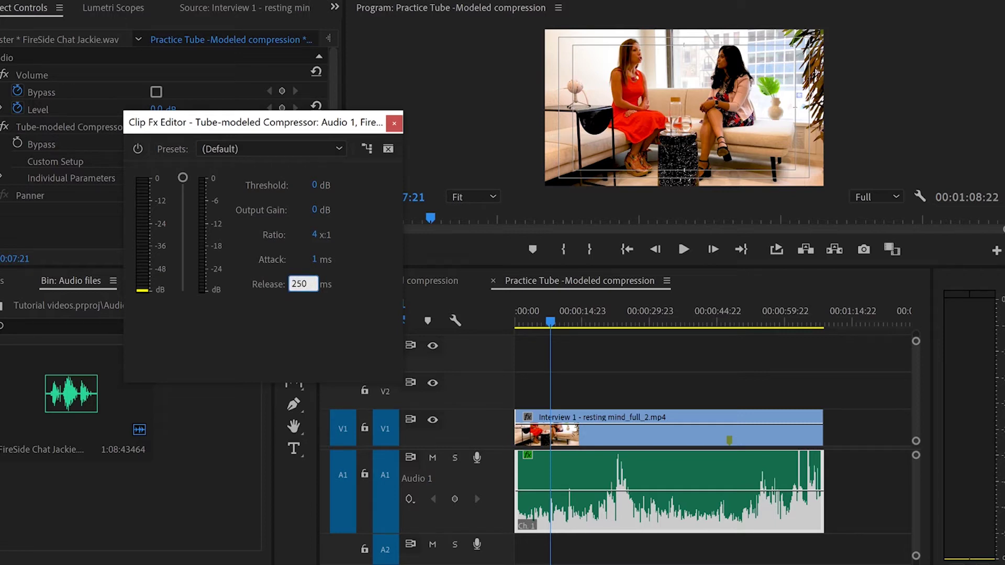
key("Return")
- Scrub through the interview and play it from about 19 seconds to hear the compression
mouse_move(551, 321)
left_mouse_down()
mouse_move(539, 327)
mouse_move(563, 329)
left_mouse_up()
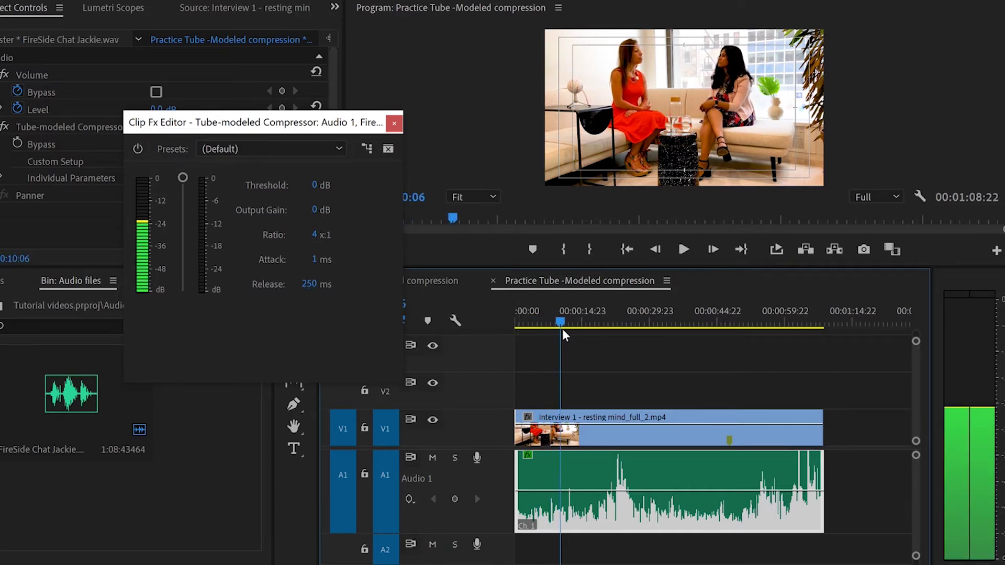
left_click(684, 249)
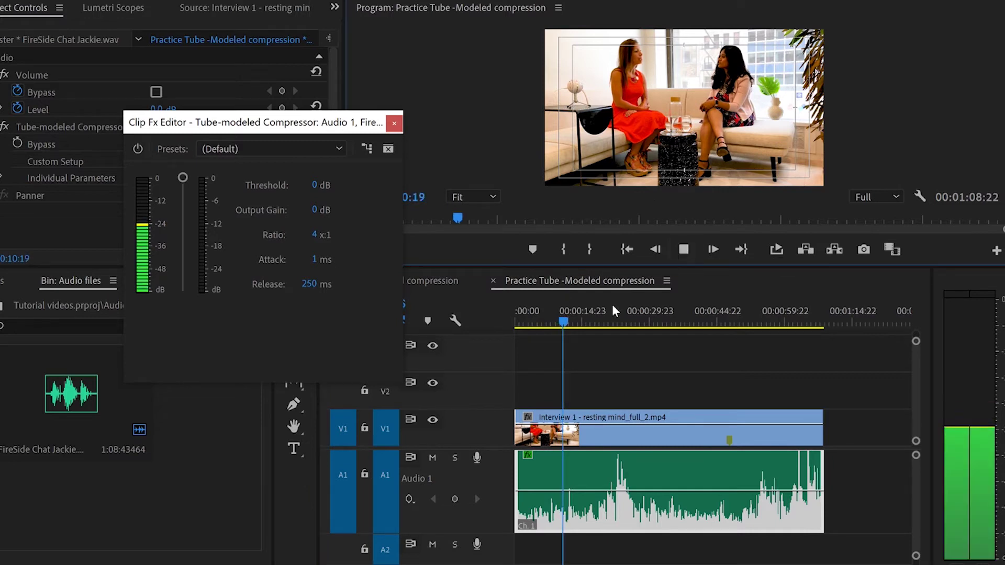
left_click(592, 326)
left_click(601, 328)
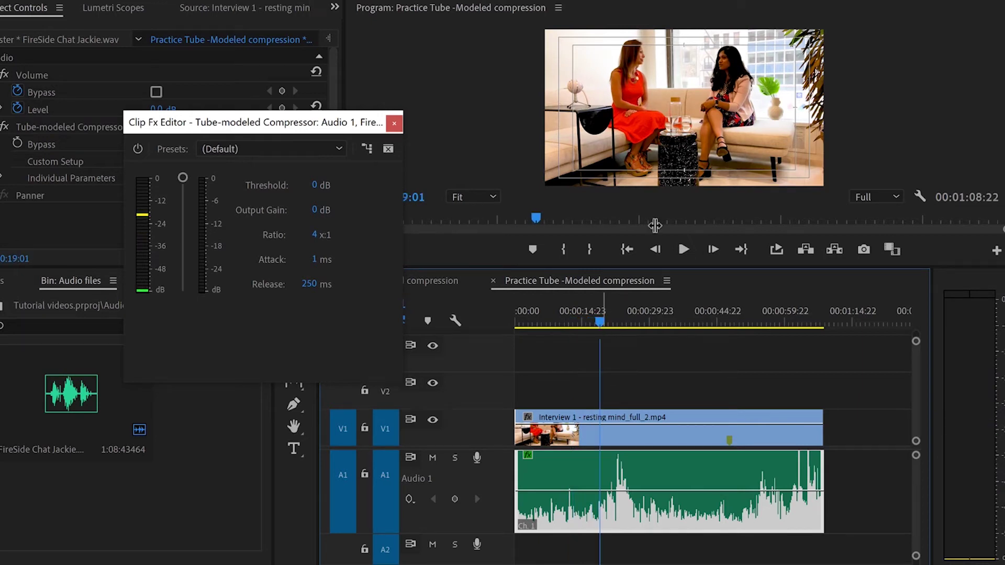
left_click(685, 256)
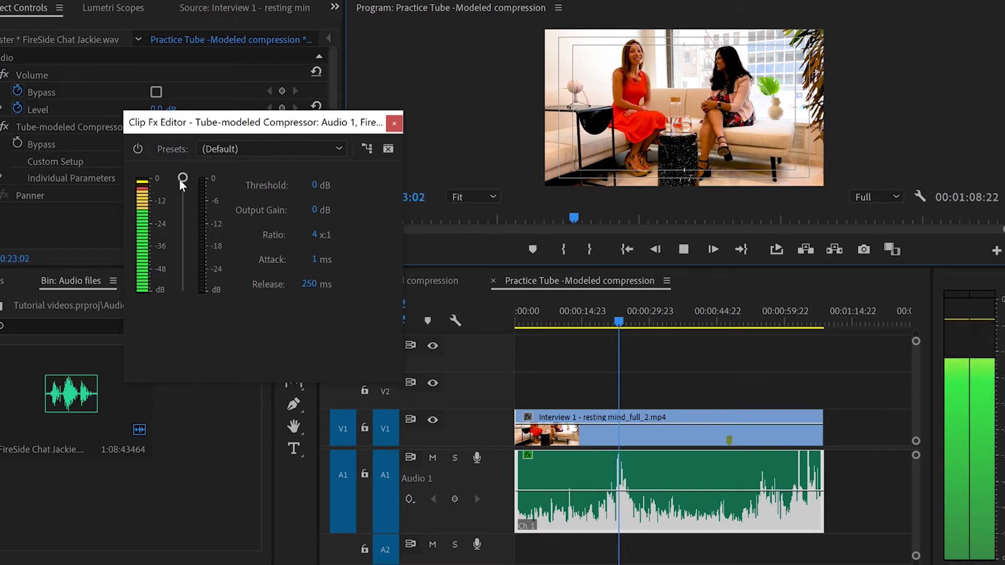
- Lower the compressor threshold from -16 dB to -18 dB while the interview plays
left_click_drag(179, 179, 179, 209)
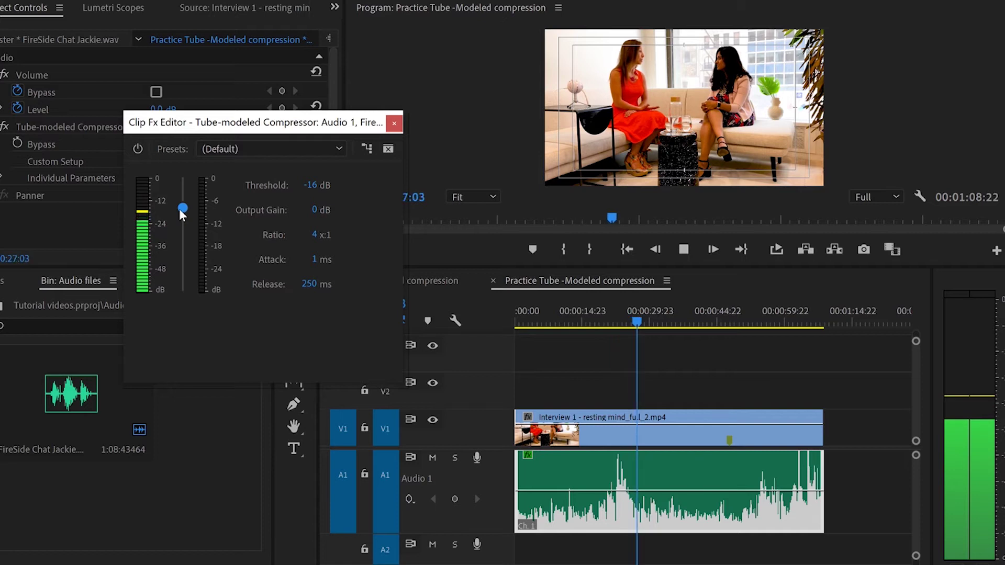
left_click(754, 323)
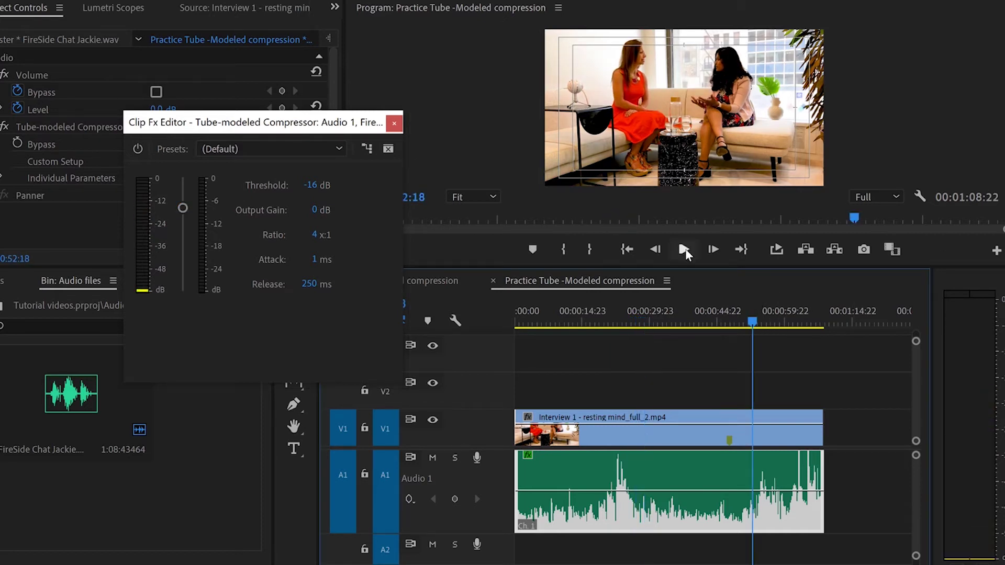
left_click(685, 250)
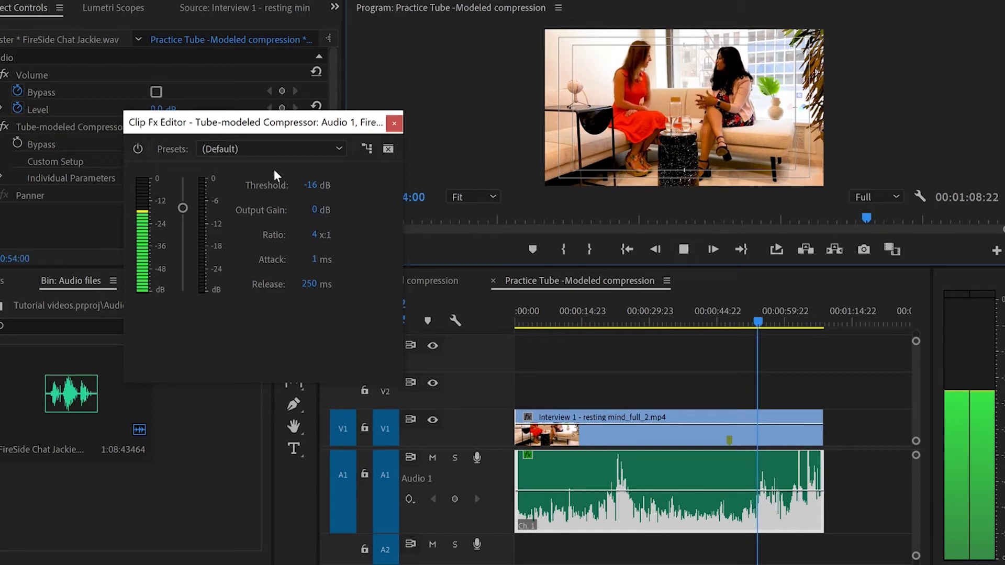
left_click(183, 208)
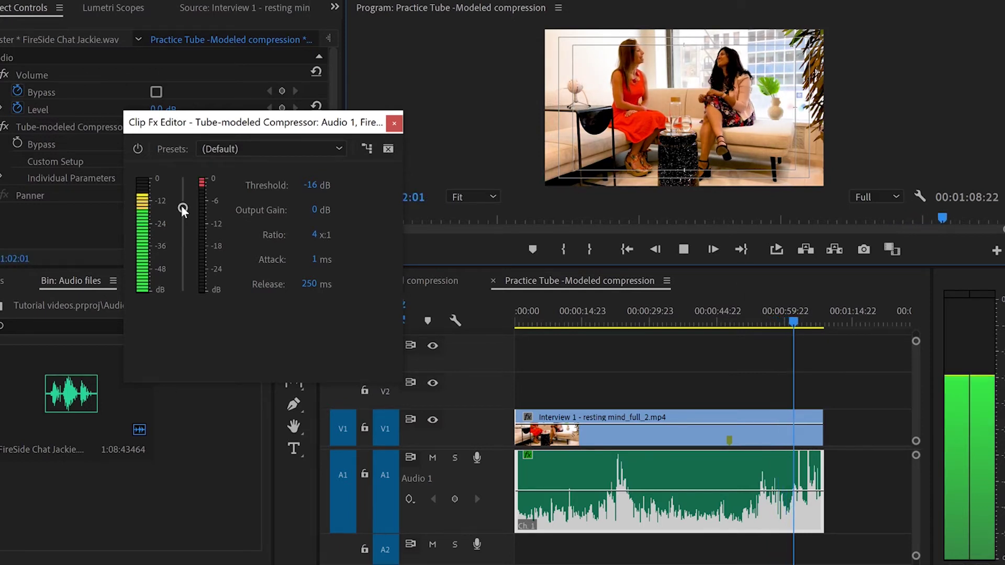
left_click_drag(182, 208, 183, 211)
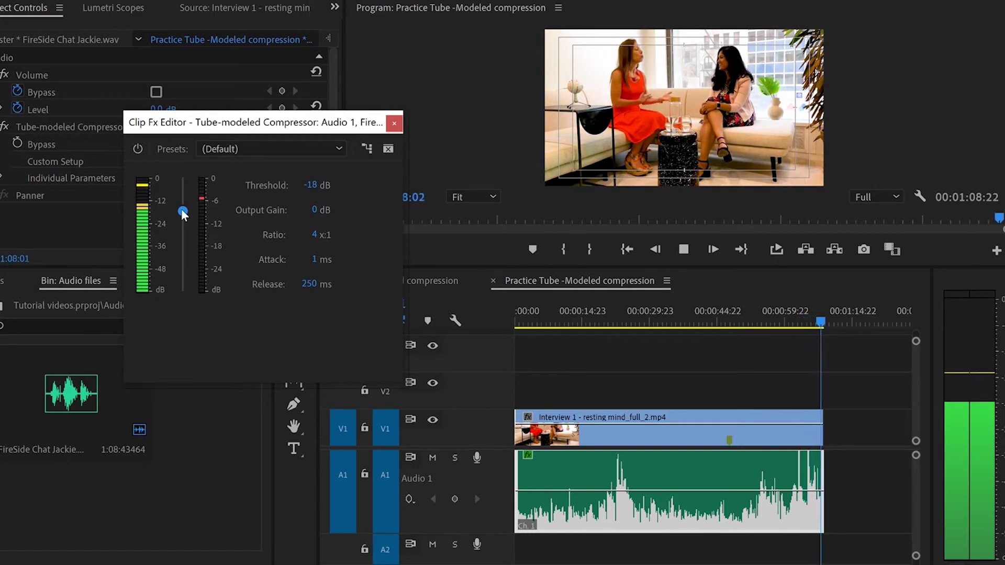
- Play from near the start, raise output gain to 13.8 dB and lower the threshold to -22 dB
left_click(542, 322)
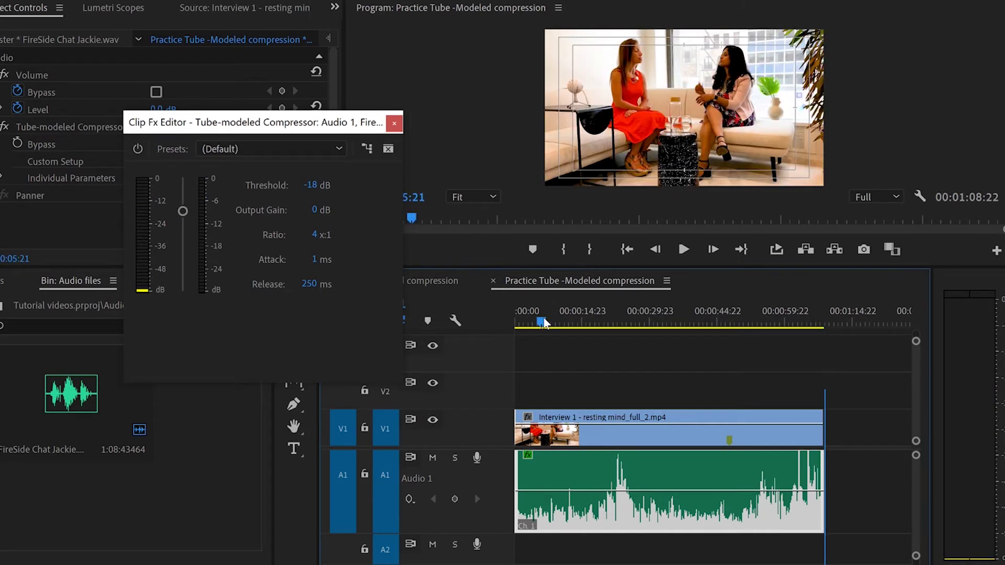
left_click(684, 249)
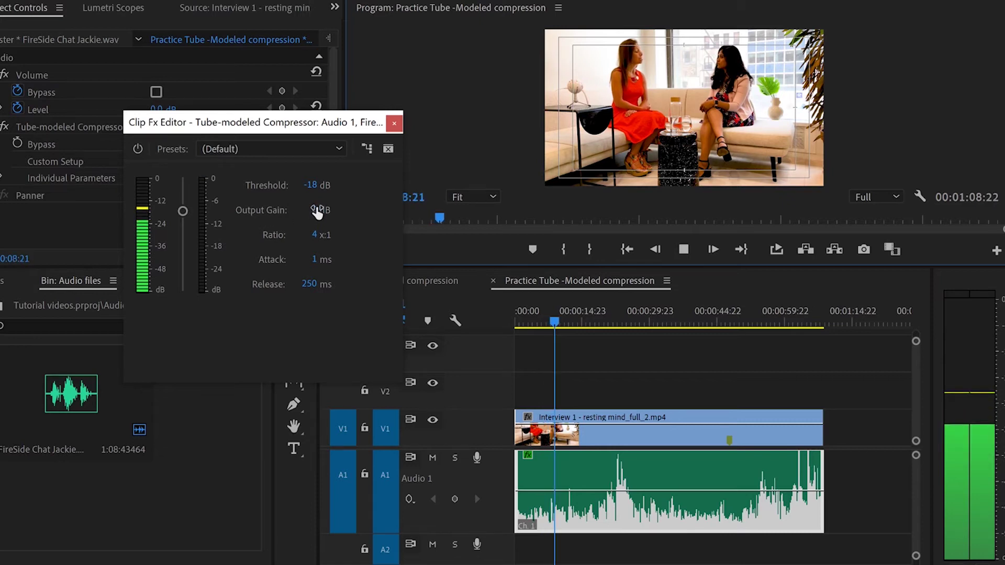
left_click_drag(316, 210, 423, 214)
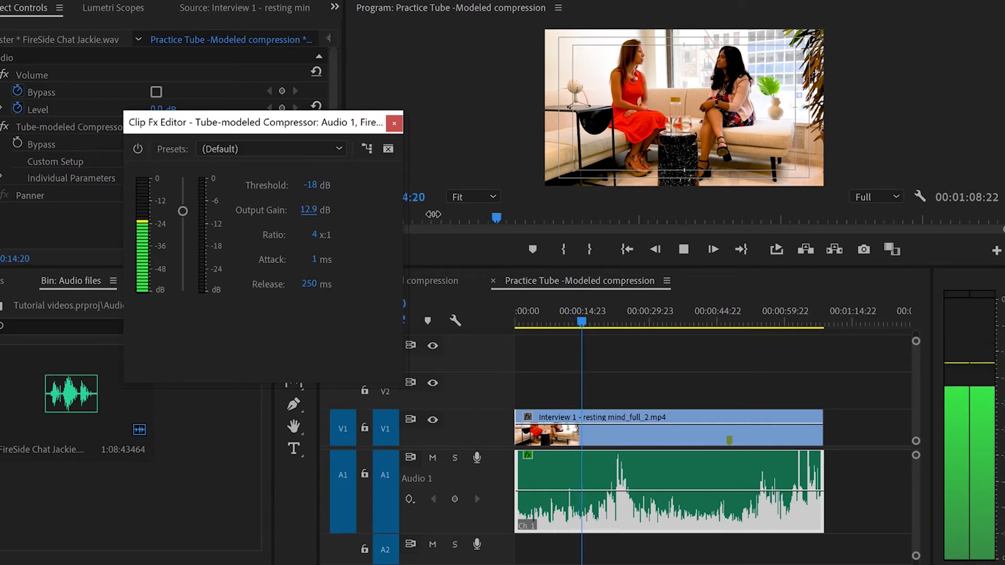
left_click_drag(434, 214, 436, 213)
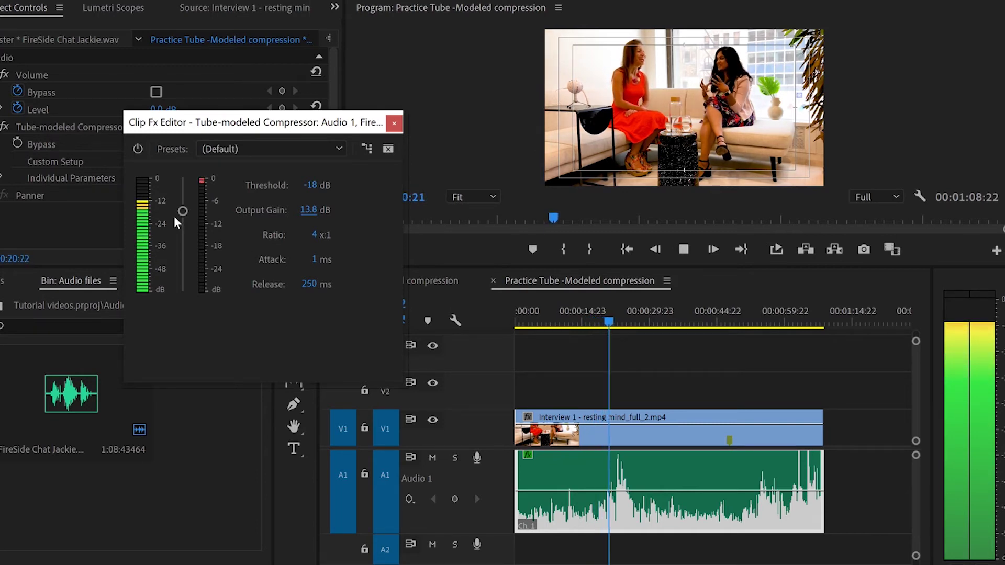
left_click_drag(178, 211, 179, 219)
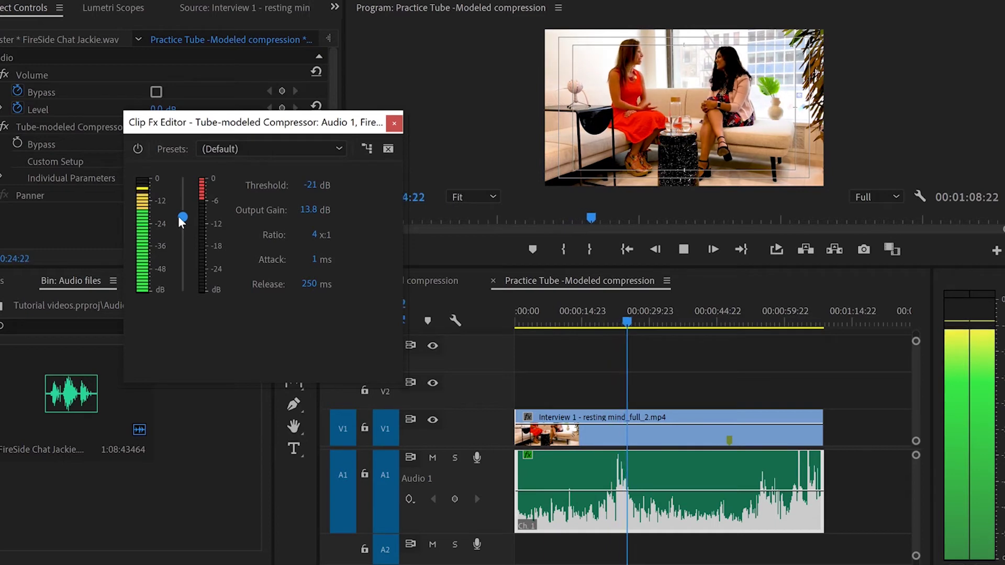
left_click_drag(183, 217, 183, 223)
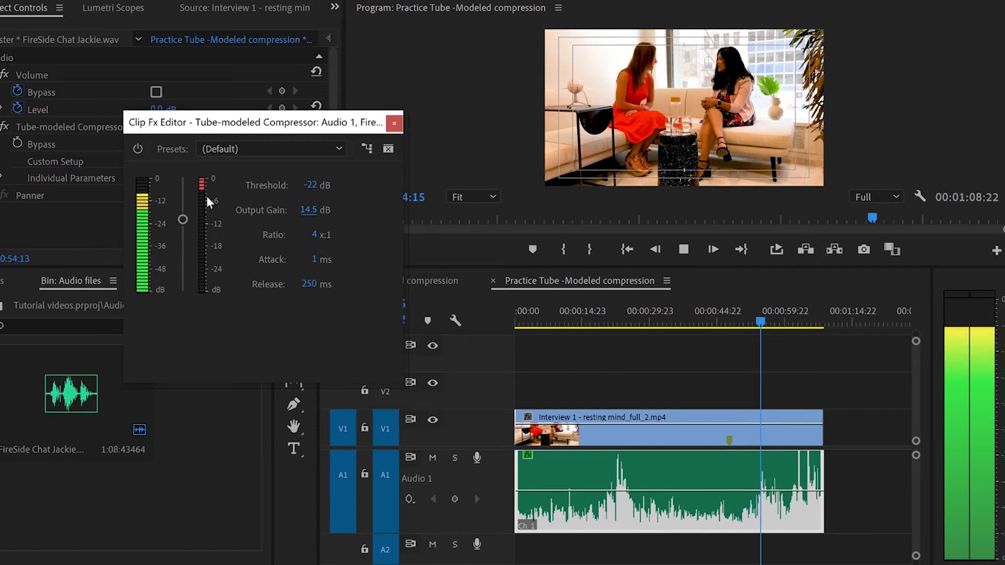
- Lower the threshold to -25 dB and replay the interview from about 31 seconds
left_click(184, 220)
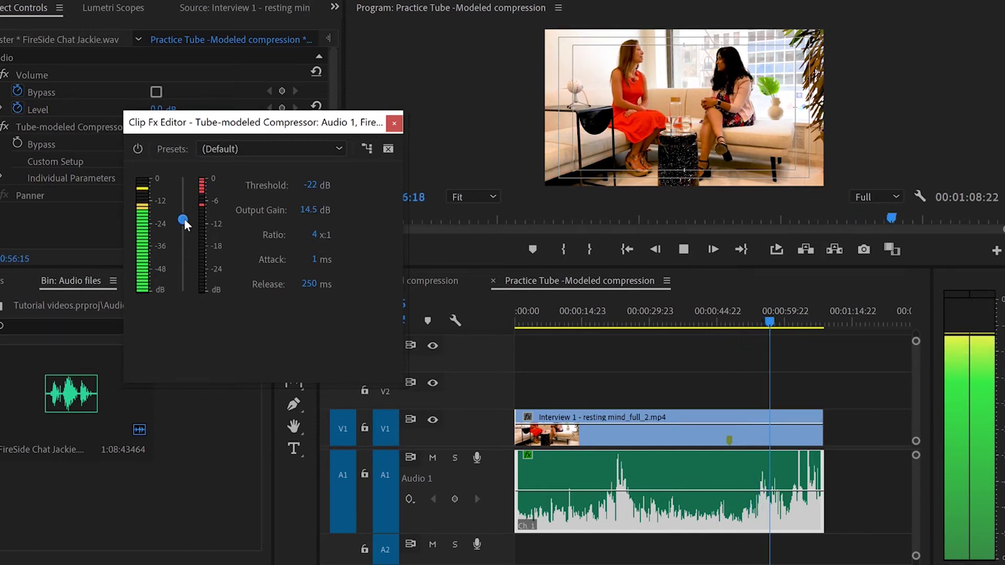
left_click_drag(184, 218, 184, 224)
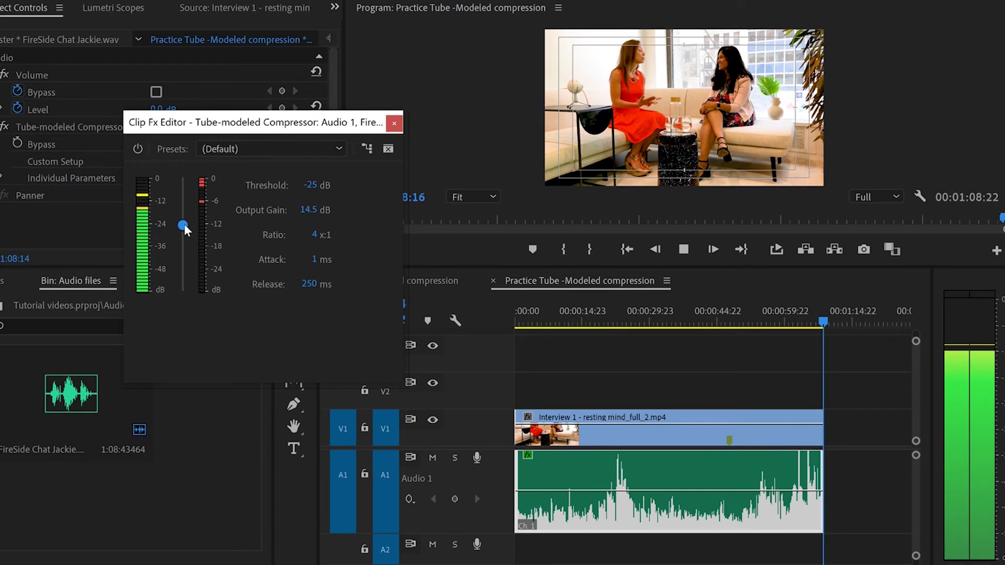
left_click(658, 320)
left_click(685, 250)
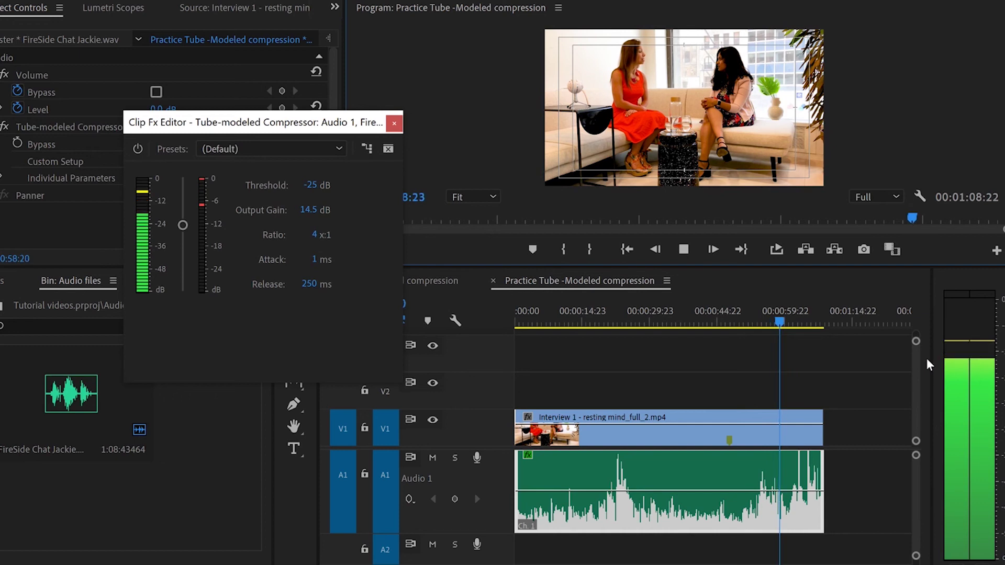
left_click(746, 317)
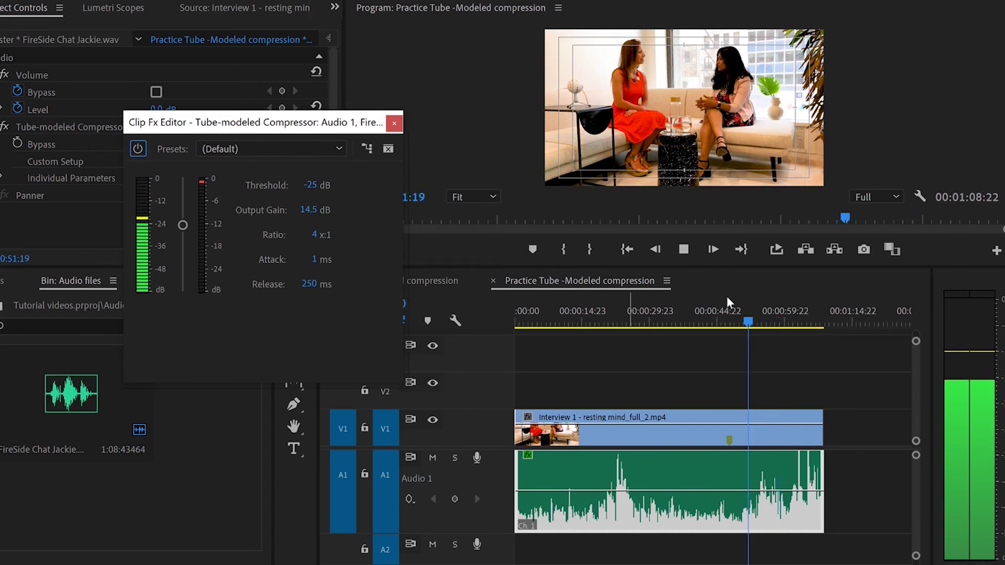
left_click(678, 251)
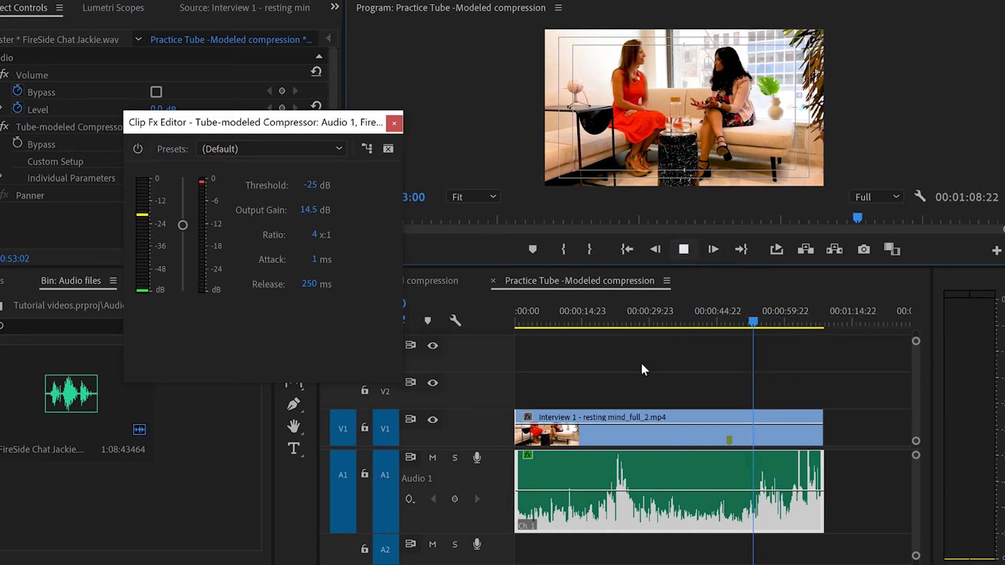
left_click(634, 324)
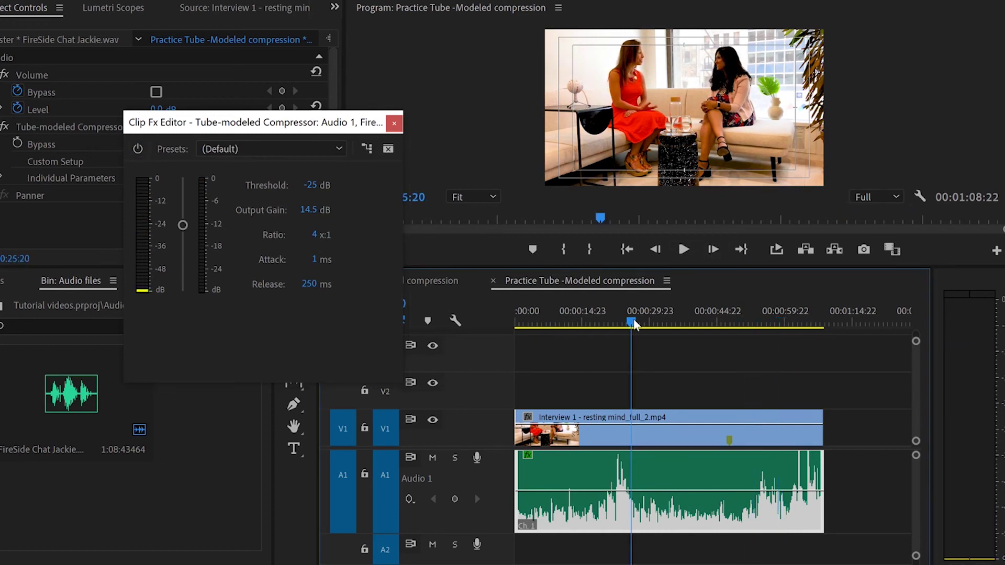
- Play the interview, bypassing and re-enabling the compressor twice, leaving it on
left_click(685, 249)
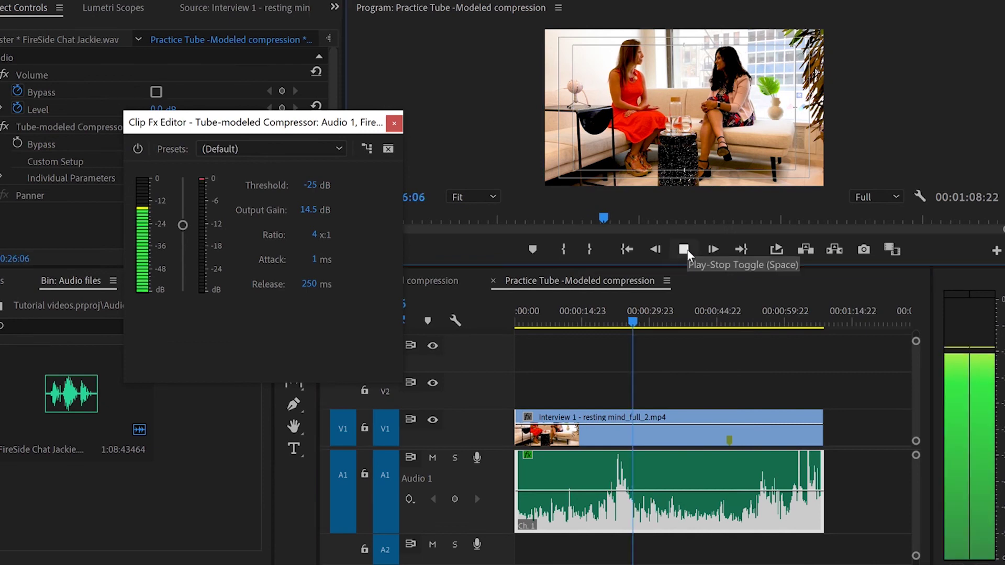
left_click(138, 150)
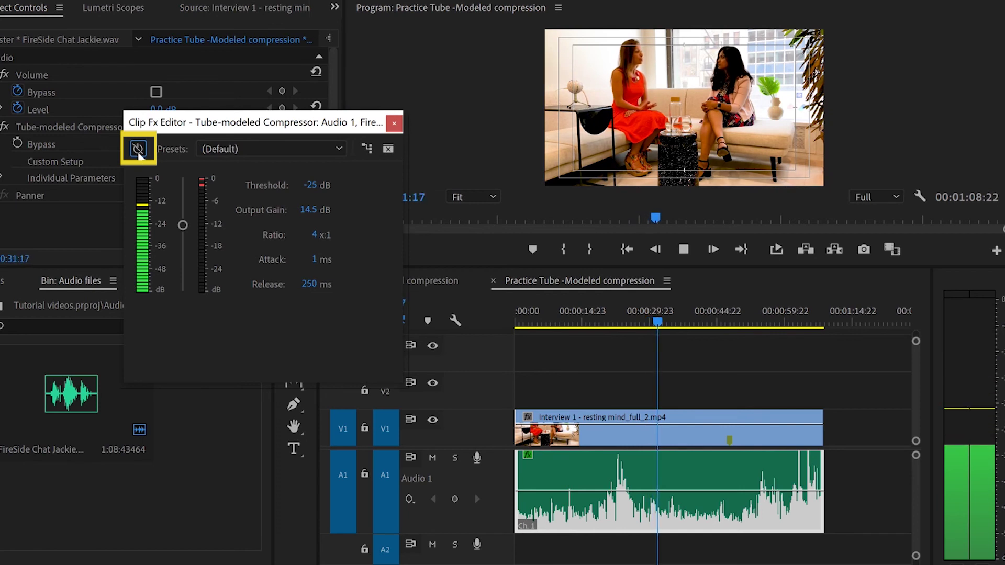
left_click(138, 150)
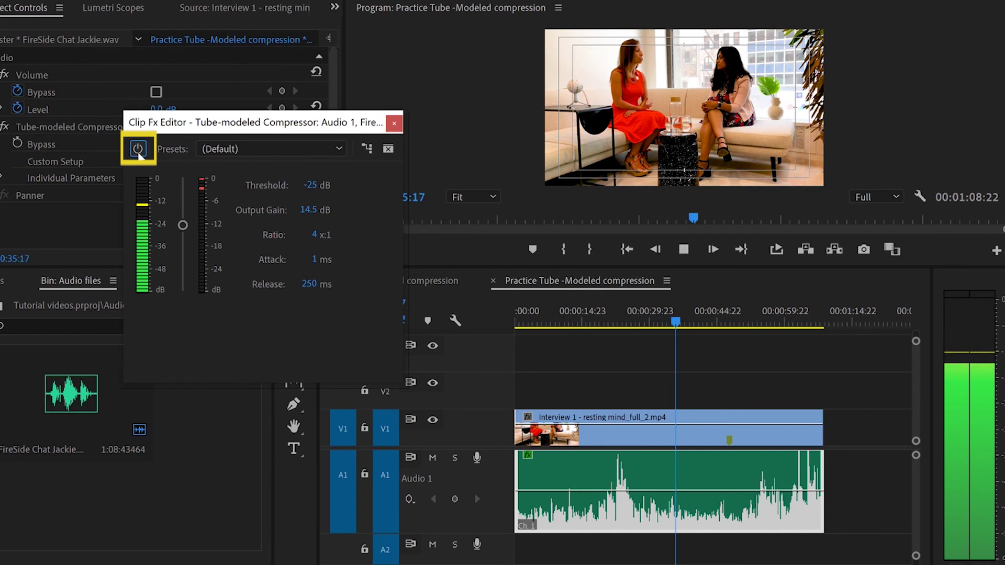
left_click(138, 150)
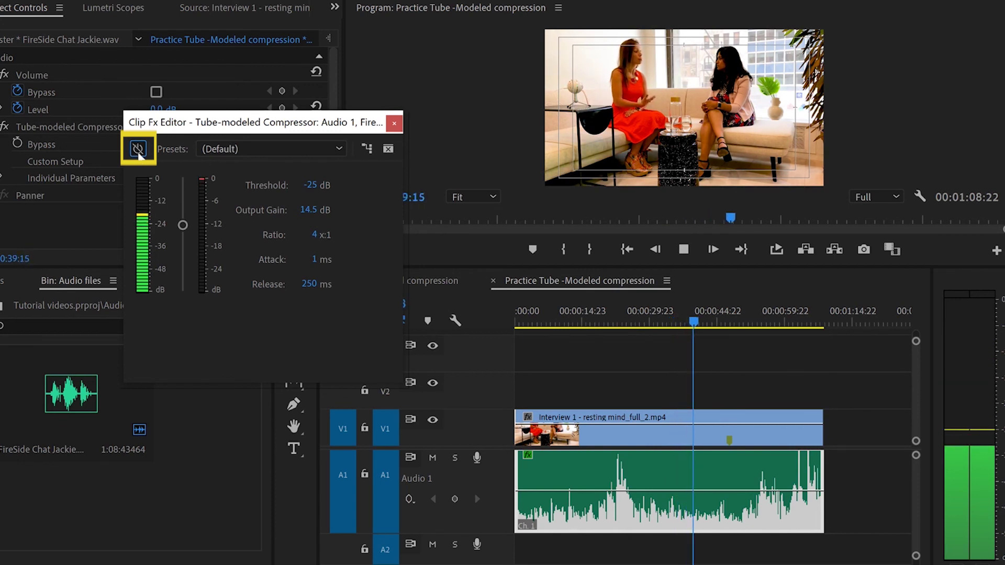
left_click(138, 150)
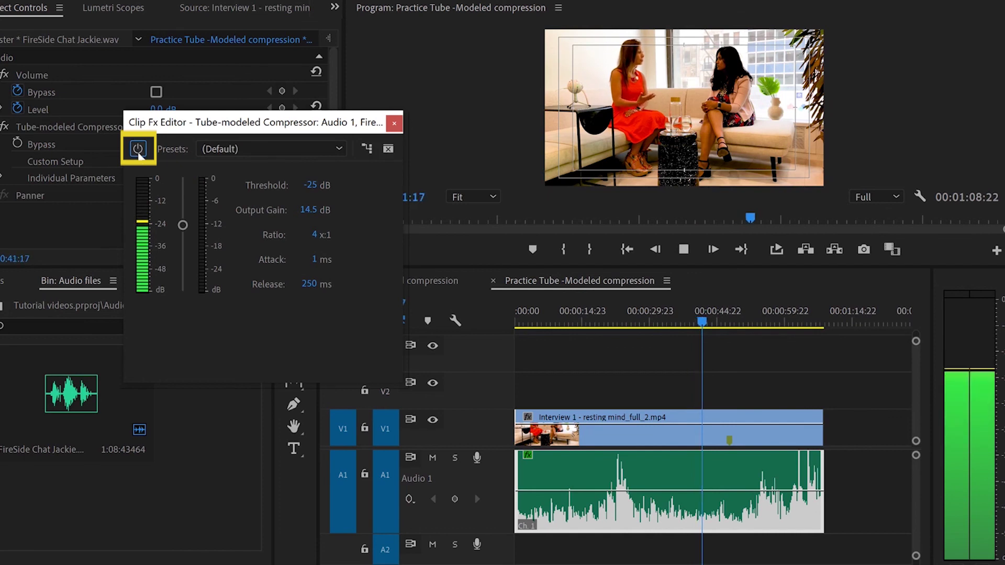